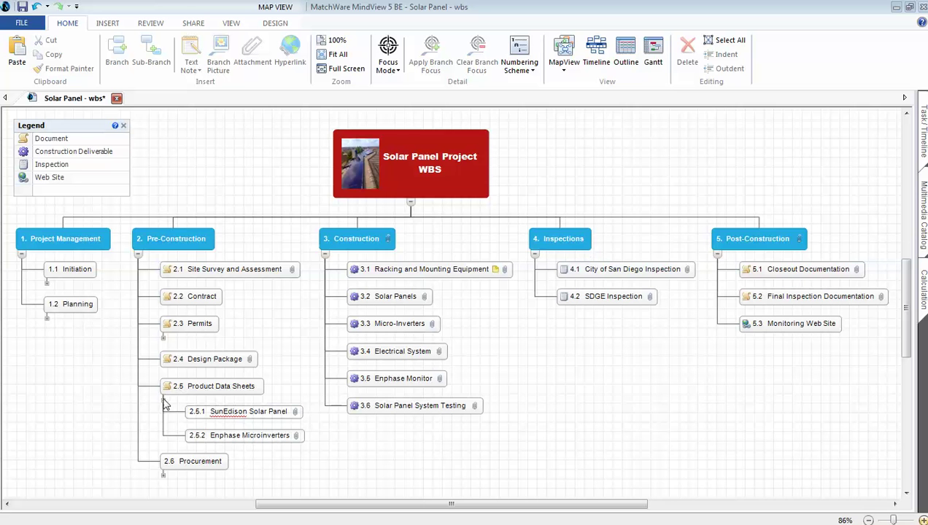
# Collapse the 2.5 Product Data Sheets branch in the WBS map.
pyautogui.click(164, 400)
pyautogui.click(272, 313)
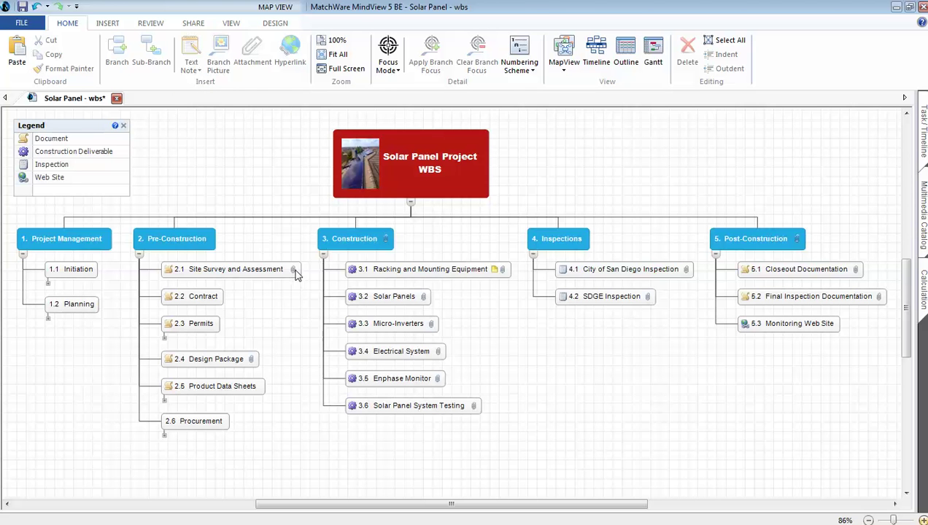
# Read the text note attached to 2.1 Site Survey and Assessment, close the note editor and clear the branch selection.
pyautogui.moveTo(296, 276); pyautogui.dragTo(306, 285)
pyautogui.hotkey('ctrl', 't')
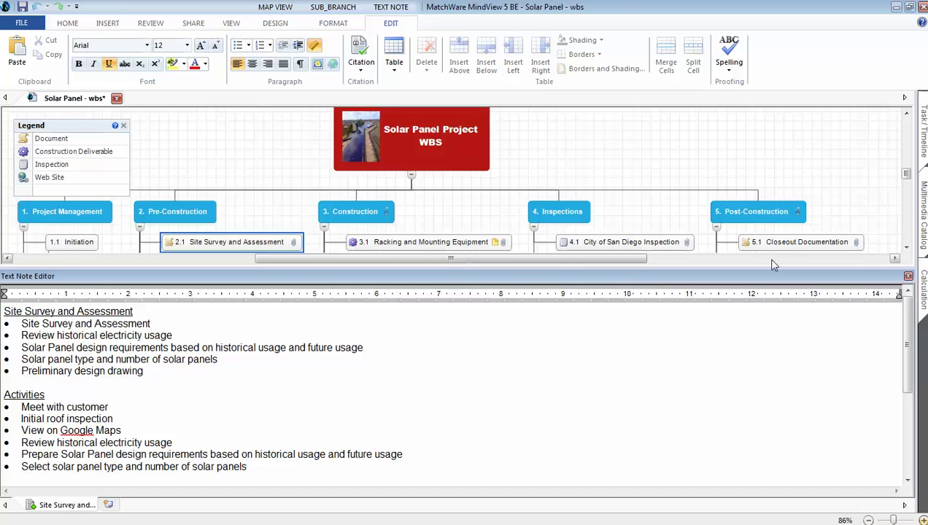
pyautogui.click(907, 277)
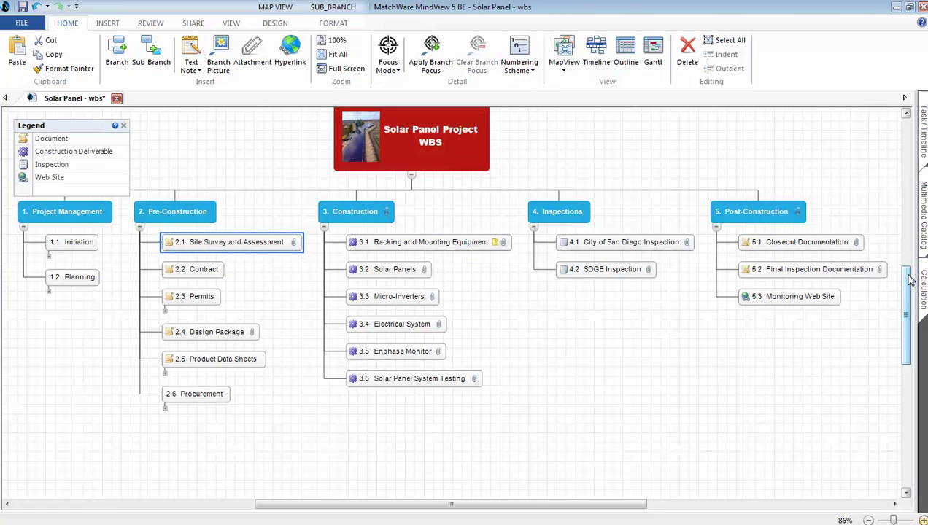
pyautogui.click(322, 276)
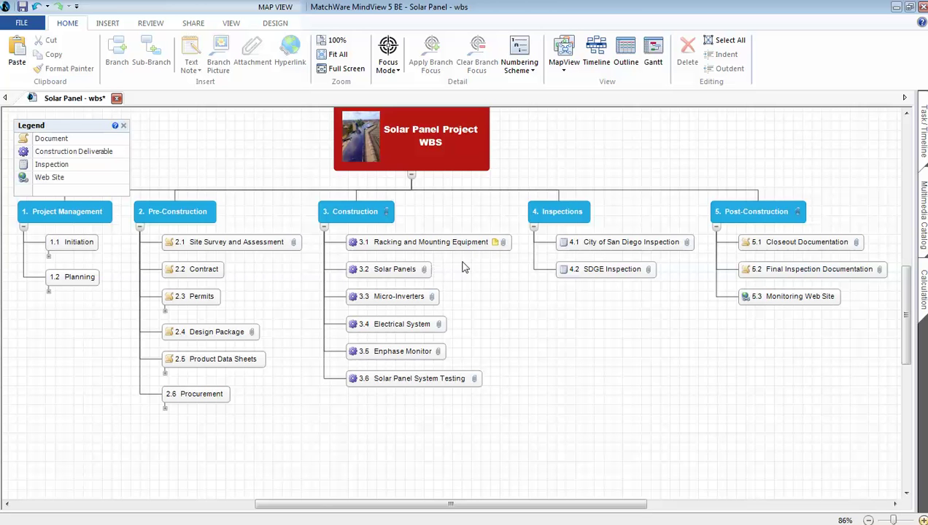
# Read the components, activities and risks in the text note attached to 3.1 Racking and Mounting Equipment, and close the note editor.
pyautogui.moveTo(502, 247)
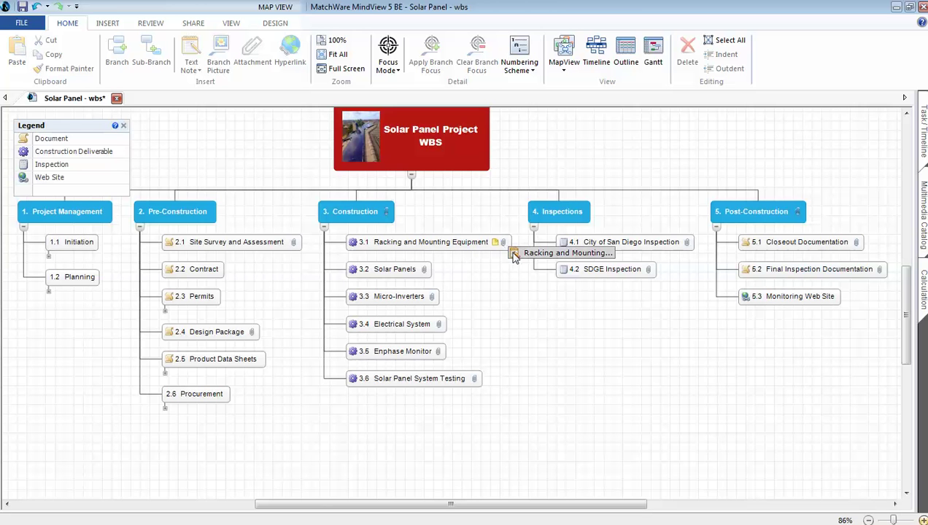
pyautogui.click(514, 254)
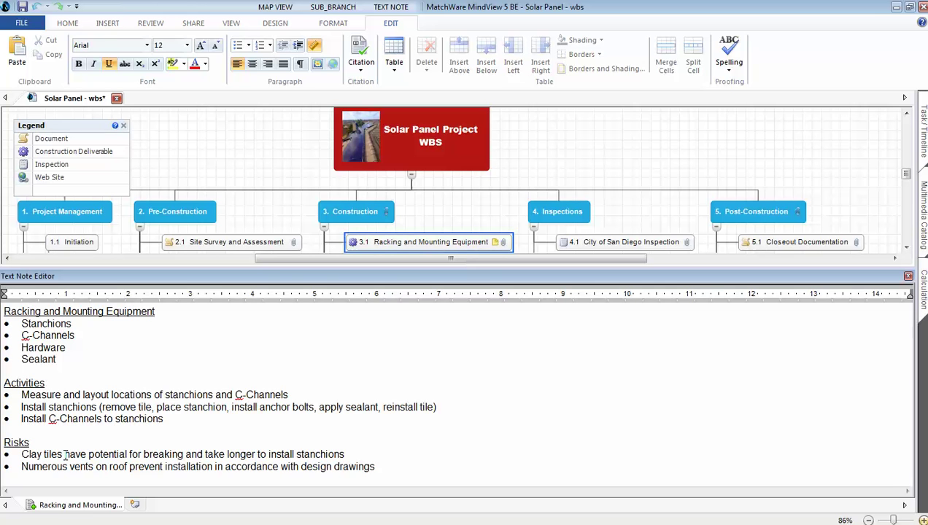
pyautogui.click(908, 276)
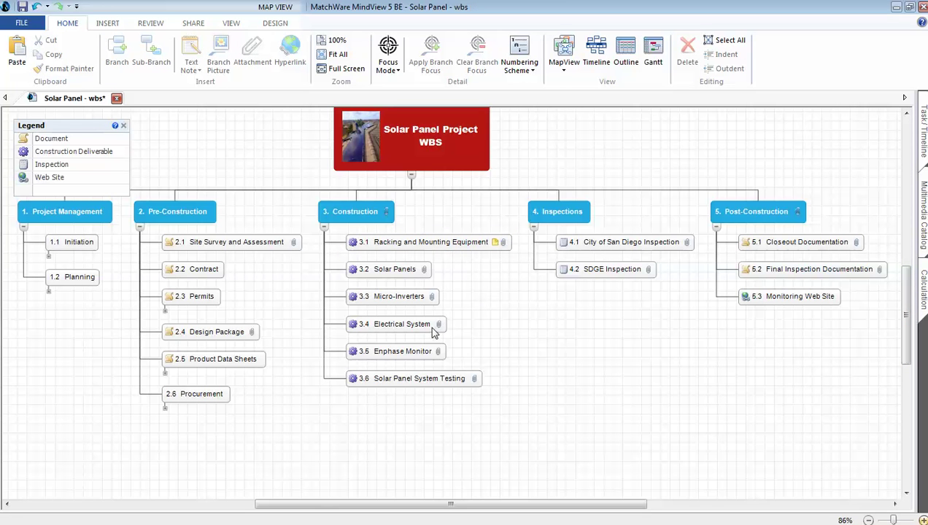
# Read the 3.4 Electrical System text note through to its risks, close the note editor and clear the branch selection.
pyautogui.moveTo(438, 328); pyautogui.dragTo(448, 338)
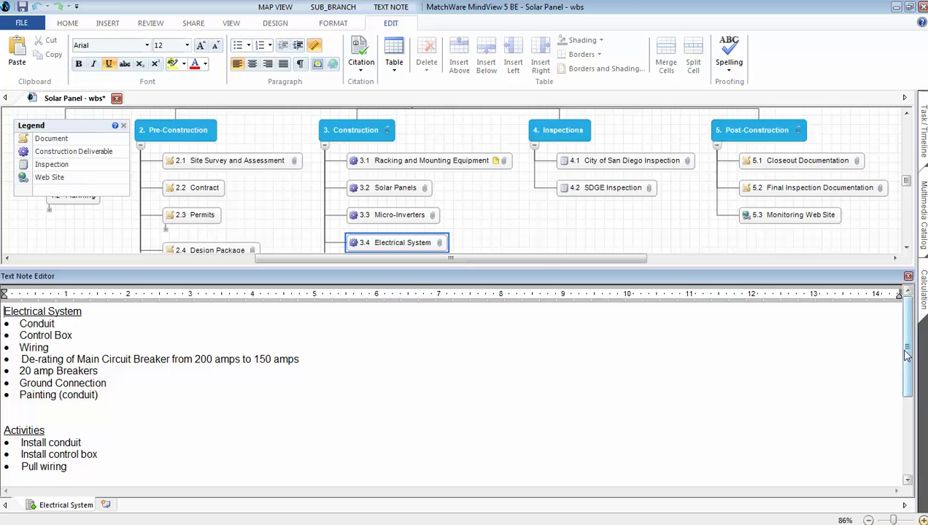
pyautogui.moveTo(907, 355); pyautogui.dragTo(906, 435)
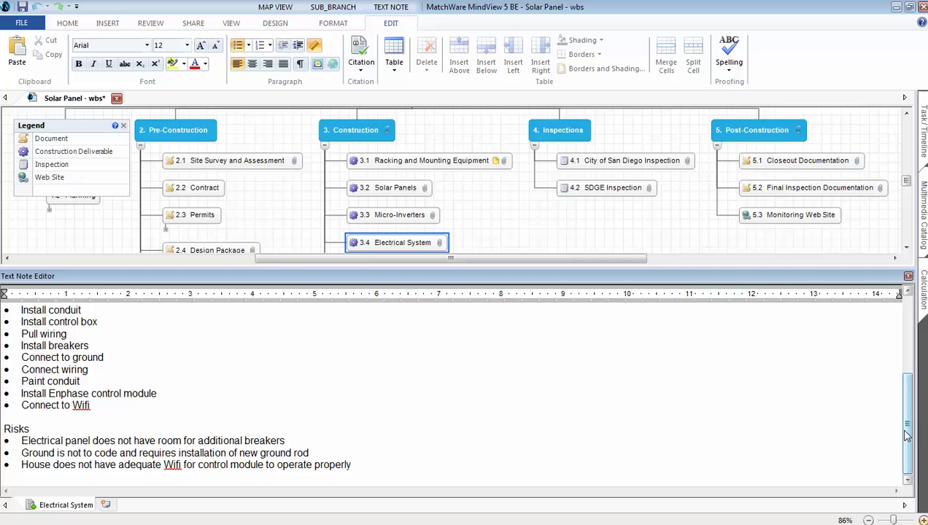
pyautogui.click(908, 276)
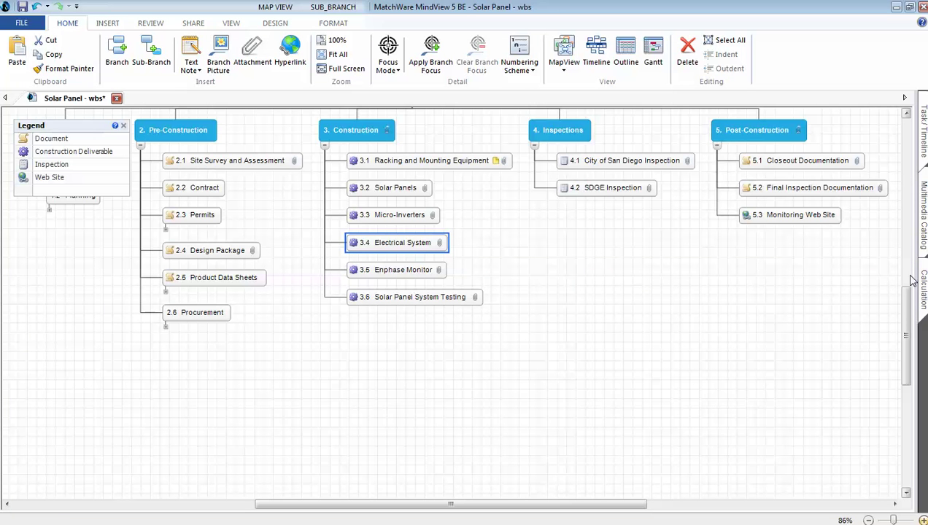
pyautogui.click(668, 265)
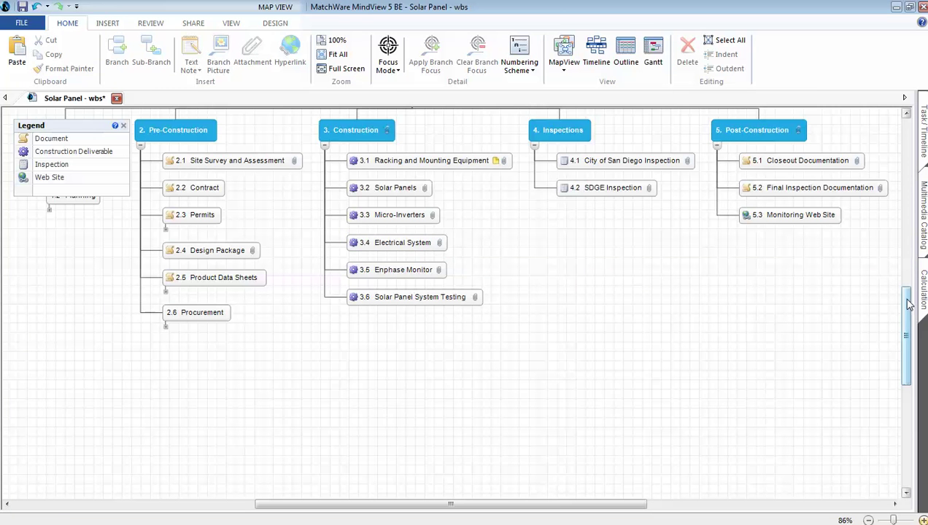
# Open the Design Package hyperlink attached to branch 2.4.
pyautogui.scroll(1, 907, 305)
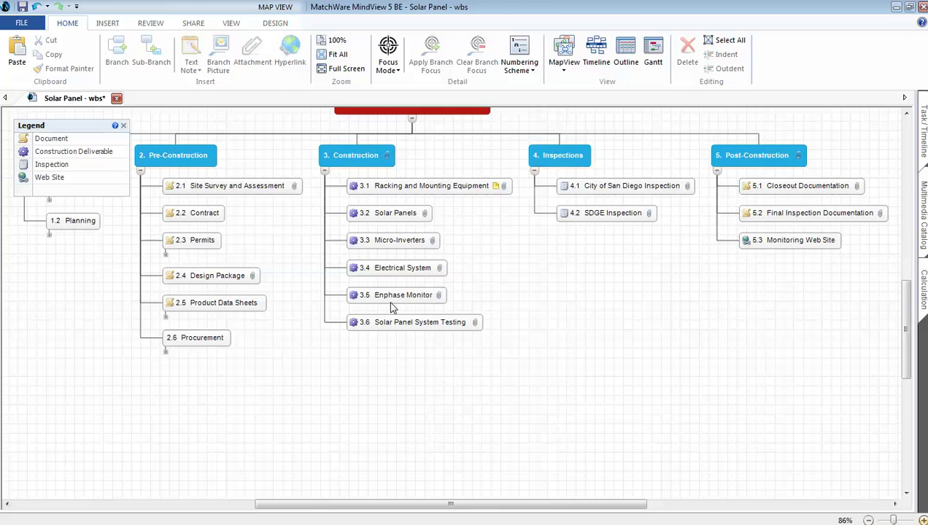
pyautogui.click(252, 277)
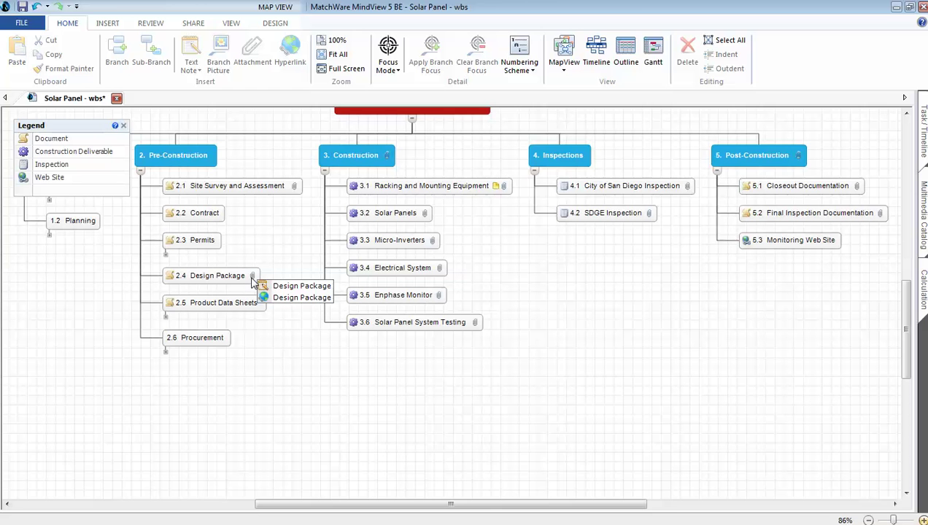
pyautogui.click(282, 299)
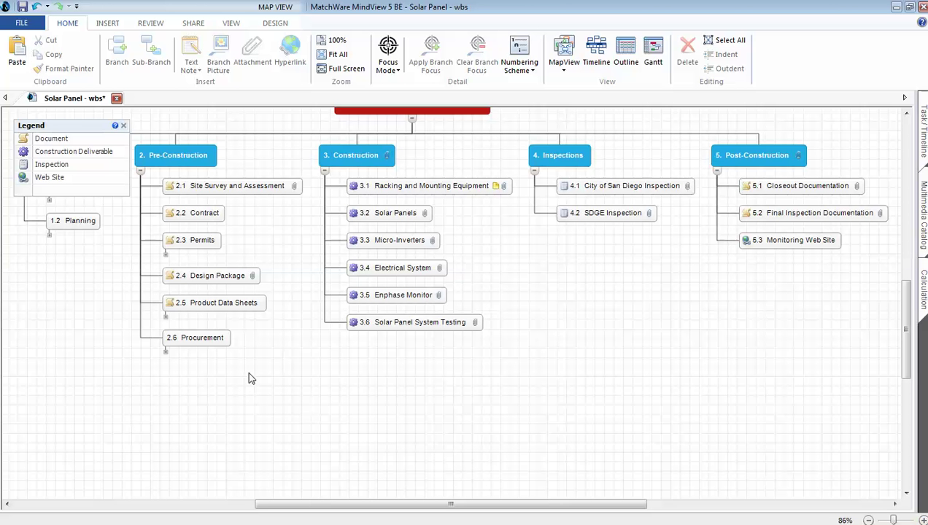
# Expand 2.5 Product Data Sheets, view the Enphase M250 data sheet in the browser, and return to MindView.
pyautogui.click(166, 316)
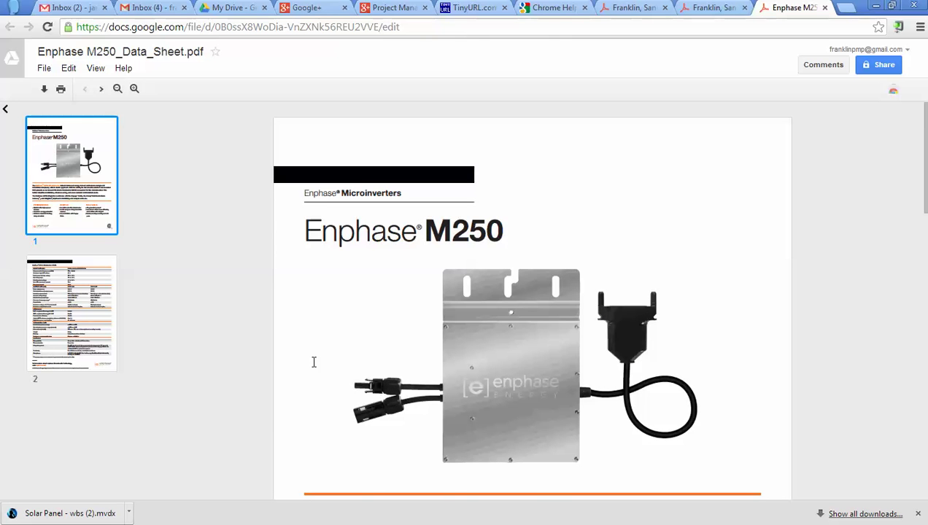
pyautogui.hotkey('alt', 'Tab')
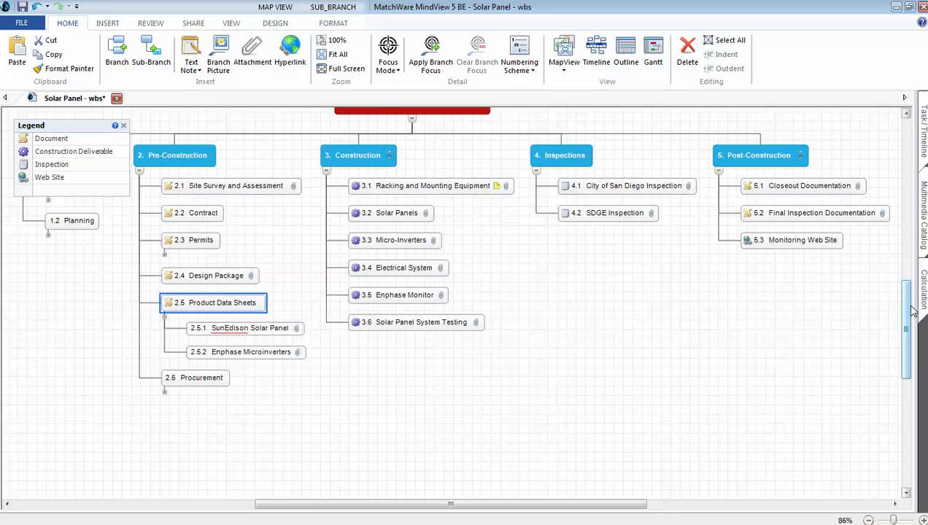
# Switch the Solar Panel Project WBS from the map to the Outline view.
pyautogui.moveTo(910, 312); pyautogui.dragTo(910, 271)
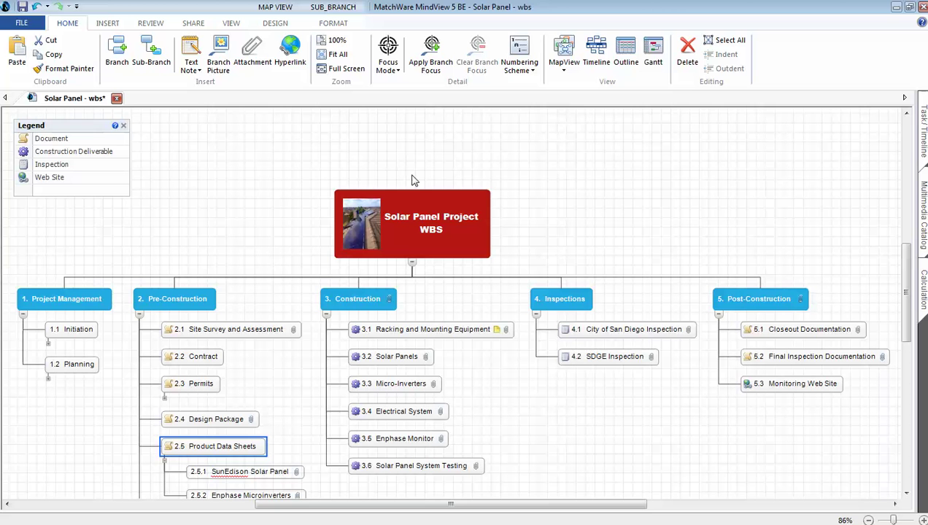
pyautogui.click(228, 23)
pyautogui.click(84, 50)
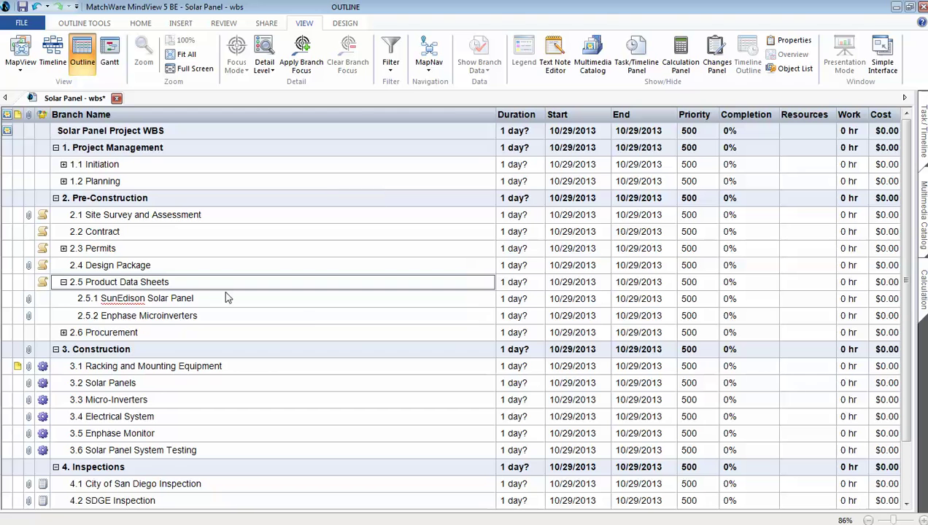
# Read the milestones text note of the 3. Construction branch in the outline and close the note editor.
pyautogui.click(55, 351)
pyautogui.click(56, 350)
pyautogui.click(44, 350)
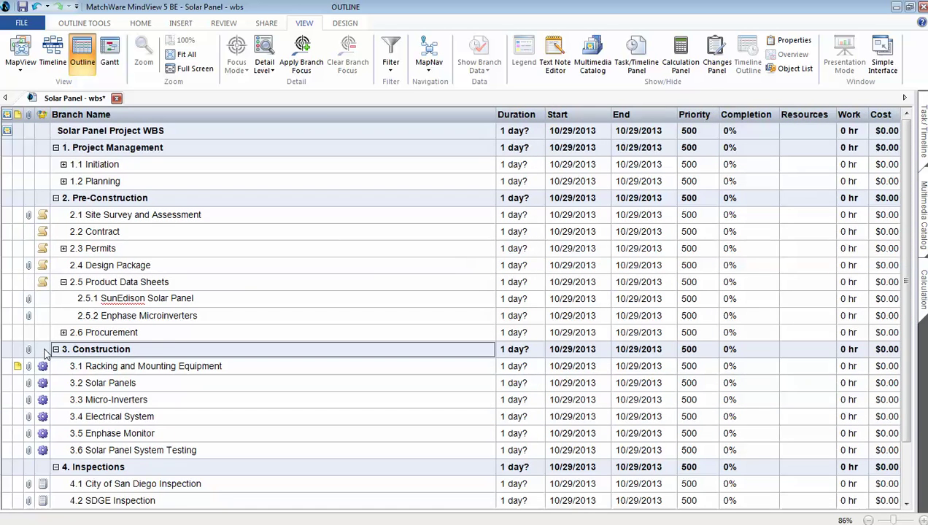
pyautogui.click(554, 51)
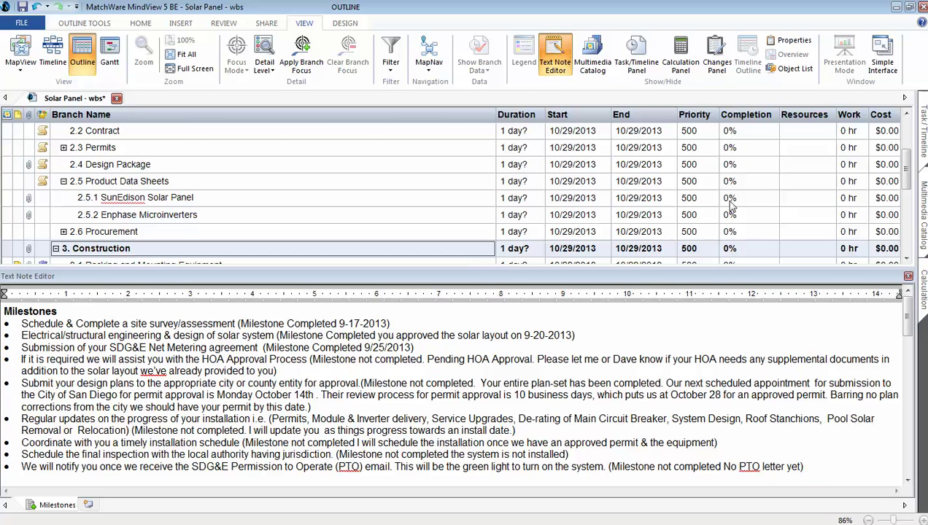
pyautogui.click(908, 277)
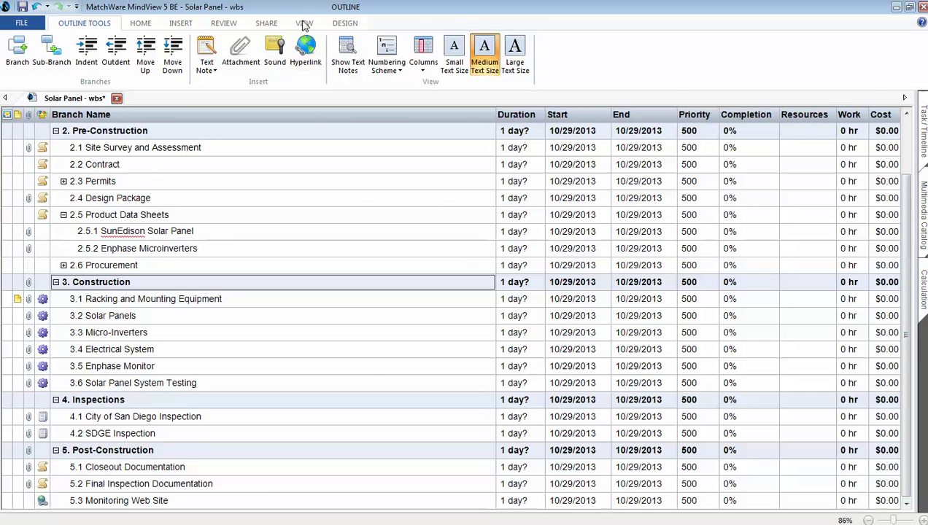
# Switch the WBS from the outline to the Top Down map view.
pyautogui.click(304, 24)
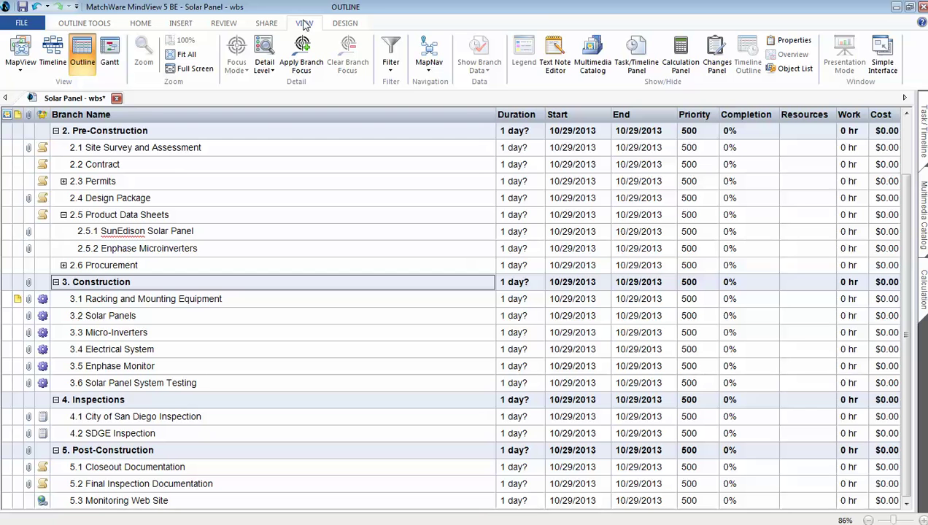
pyautogui.click(20, 70)
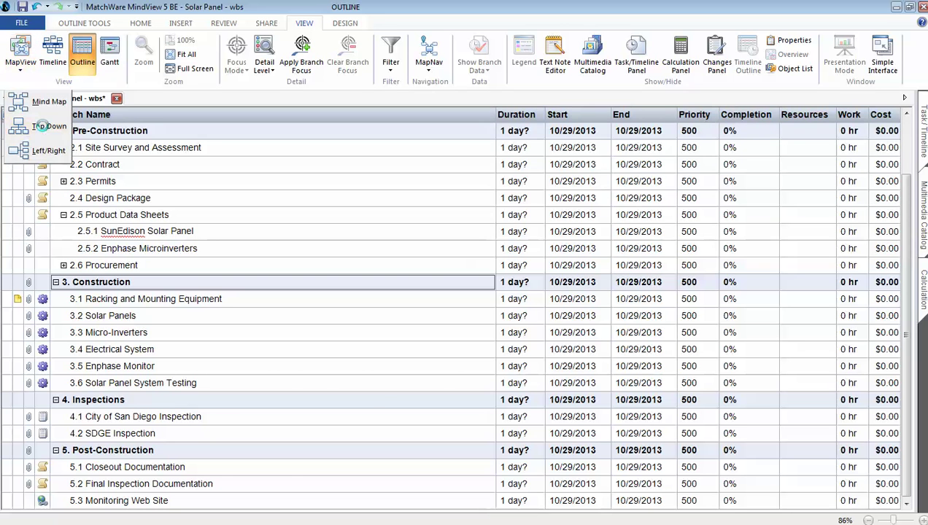
pyautogui.click(44, 128)
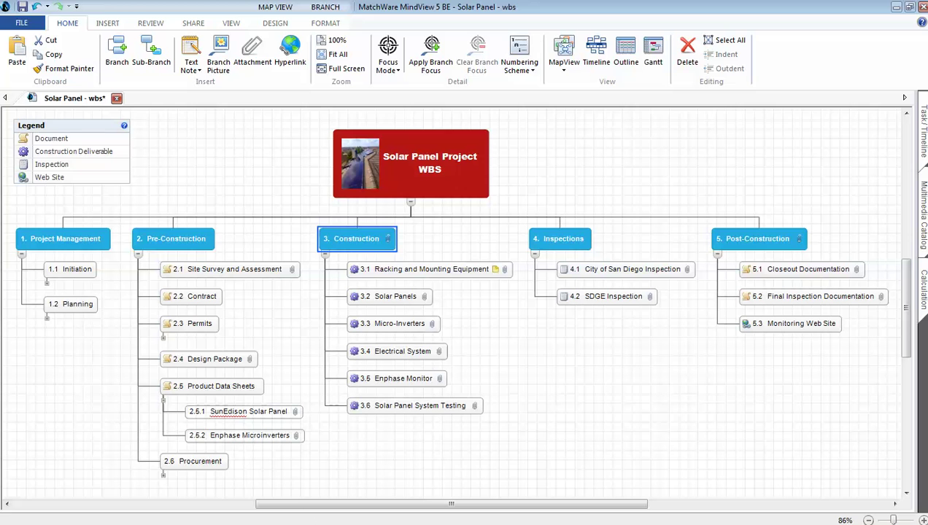
# Switch to the exported Word document and review its opening WBS diagram, photo and Project Management section.
pyautogui.click(307, 523)
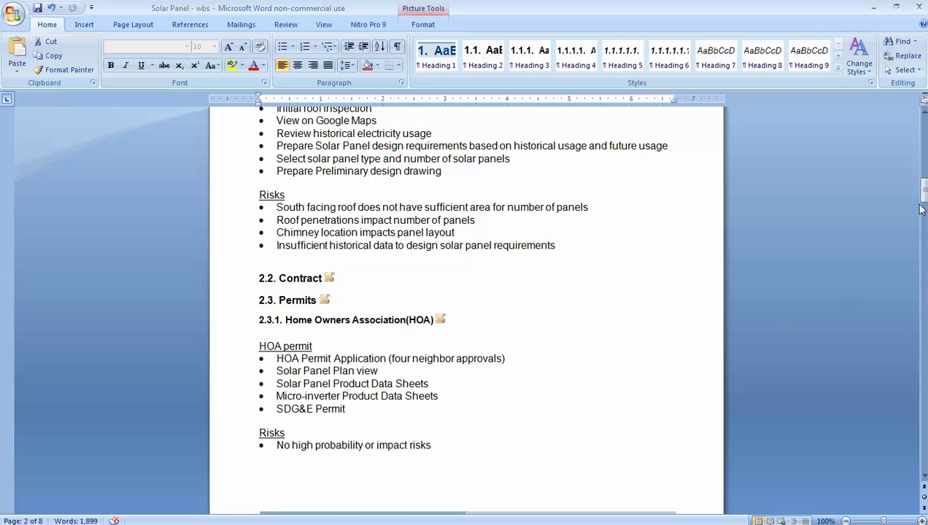
pyautogui.moveTo(922, 193); pyautogui.dragTo(924, 126)
pyautogui.click(540, 307)
pyautogui.click(299, 428)
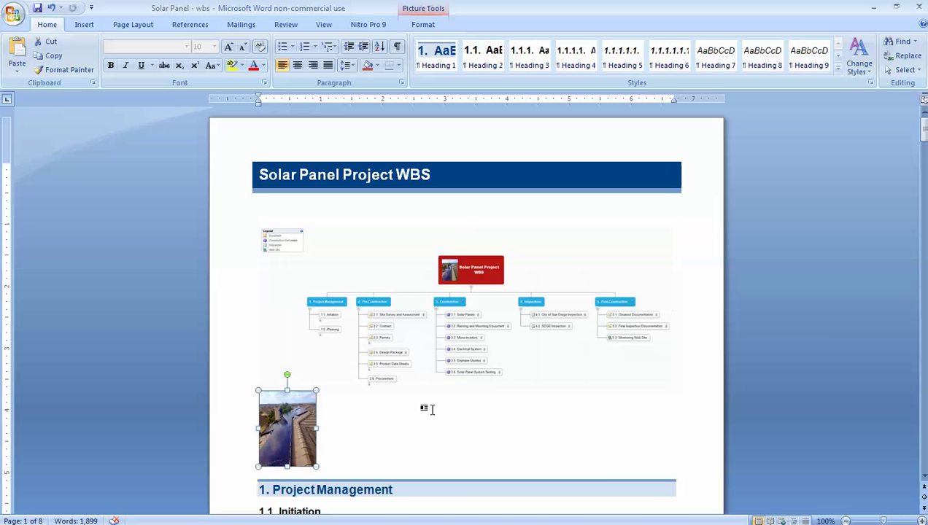
pyautogui.click(923, 478)
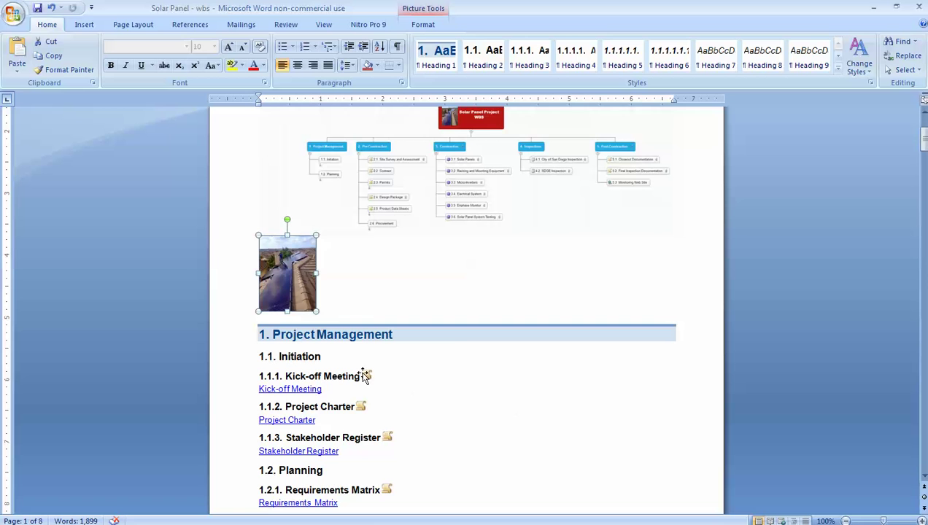
pyautogui.click(366, 375)
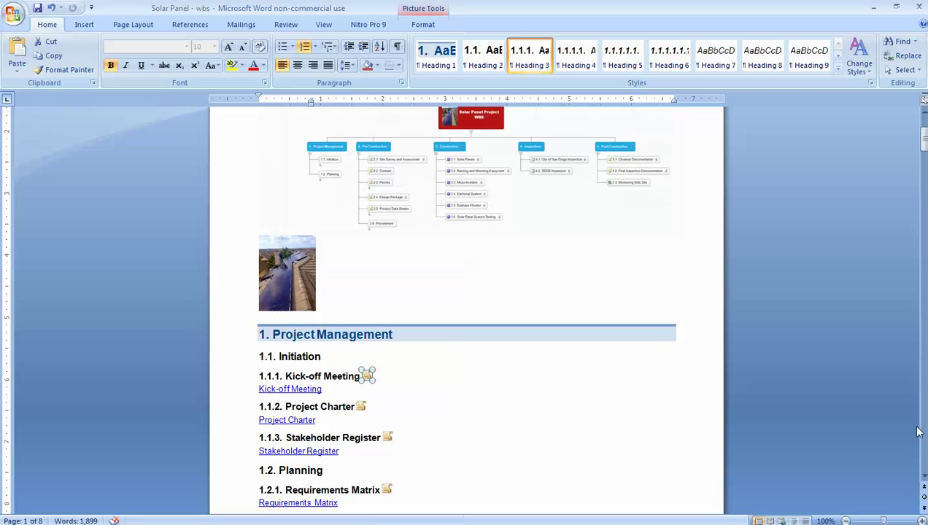
# Review the Word document's Pre-Construction section, including the Site Survey and Assessment scope, activities and risks.
pyautogui.scroll(-7, 924, 479)
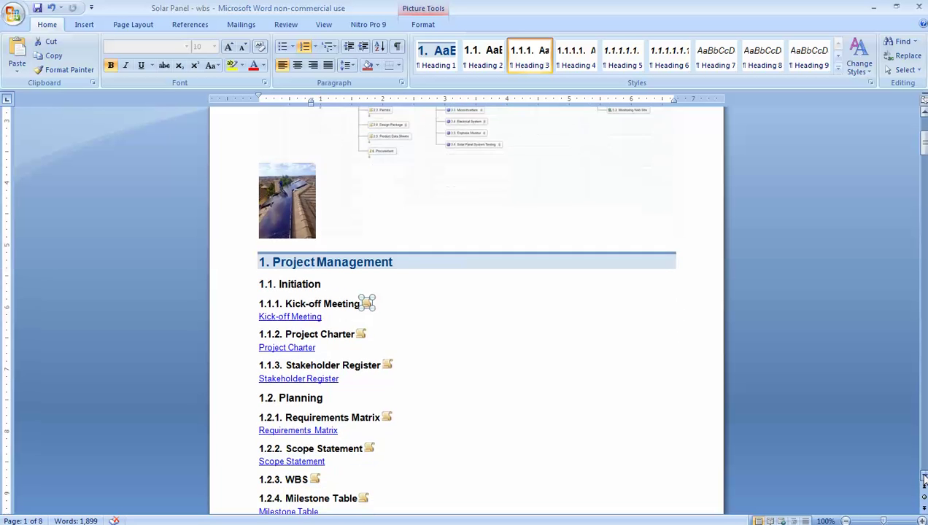
pyautogui.scroll(-9, 923, 479)
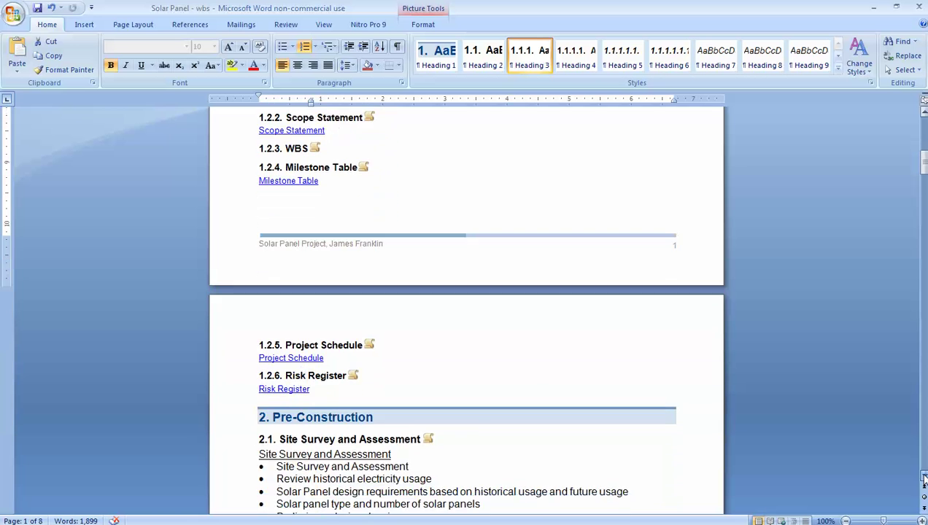
pyautogui.scroll(-2, 923, 480)
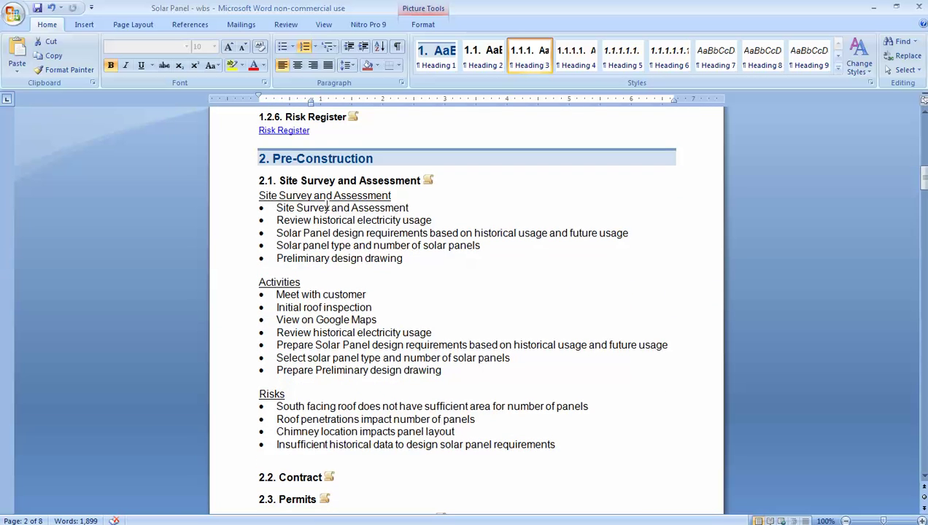
pyautogui.click(327, 208)
pyautogui.moveTo(327, 207); pyautogui.dragTo(331, 233)
pyautogui.click(291, 293)
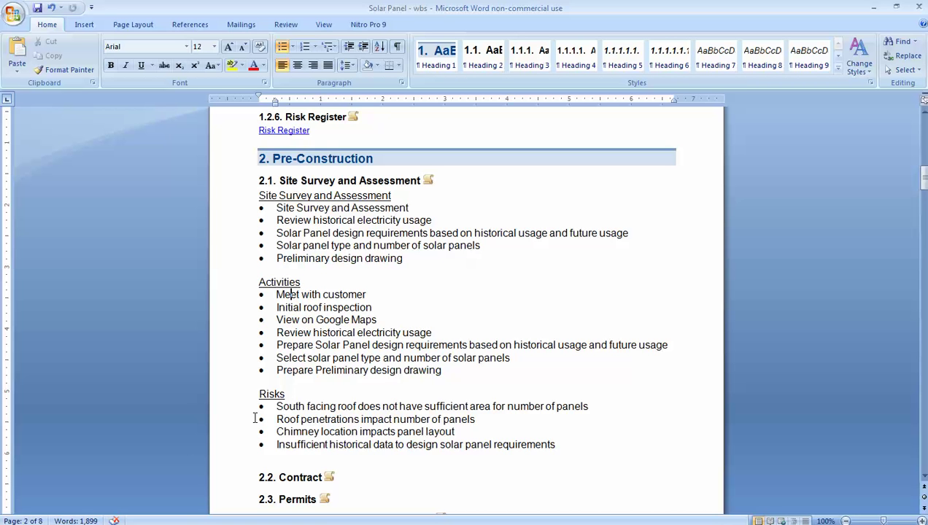
# Switch to the exported Excel workbook, go through the WBS rows down to Enphase Microinverters, and view the Site Survey and Assessment comment.
pyautogui.hotkey('alt', 'Tab')
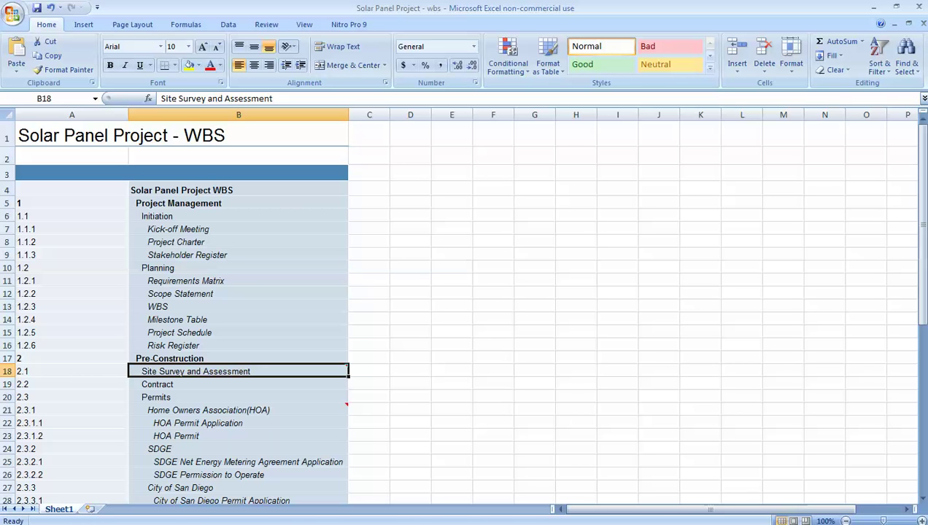
pyautogui.press('Up')
pyautogui.press('Up')
pyautogui.press('Up')
pyautogui.press('Up')
pyautogui.press('Up')
pyautogui.press('Up')
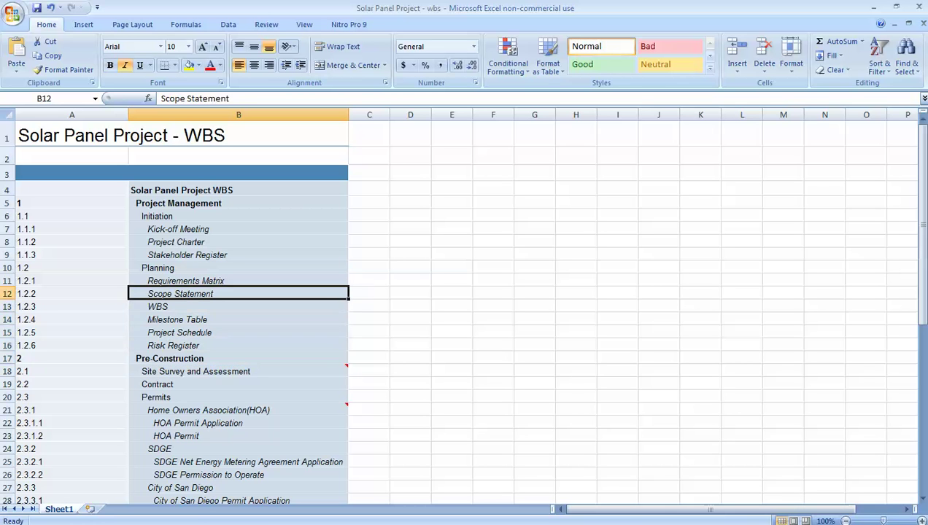
pyautogui.press('Down')
pyautogui.press('Down')
pyautogui.press('Down')
pyautogui.press('Down')
pyautogui.press('Down')
pyautogui.press('Down')
pyautogui.press('Down')
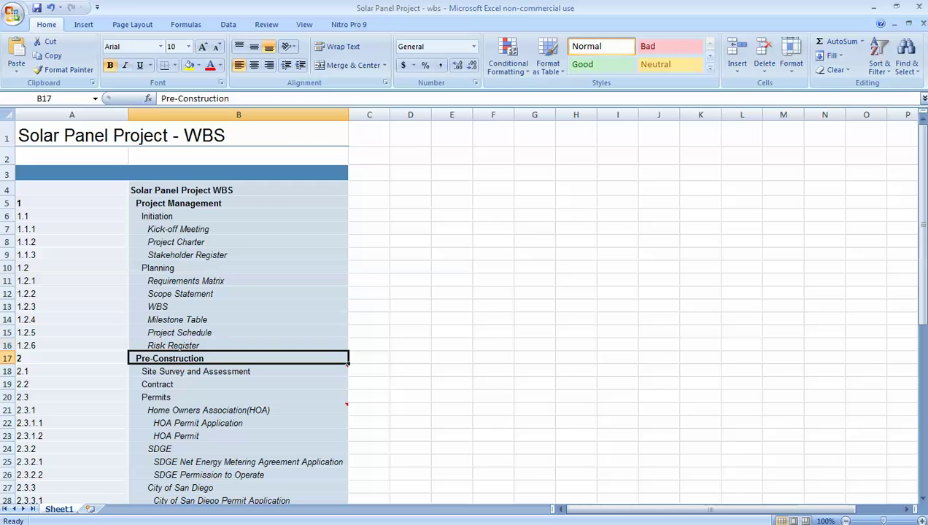
pyautogui.press('Down')
pyautogui.press('Down')
pyautogui.press('Down')
pyautogui.press('Down')
pyautogui.press('Down')
pyautogui.press('Down')
pyautogui.press('Down')
pyautogui.press('Down')
pyautogui.press('Down')
pyautogui.press('Down')
pyautogui.press('Down')
pyautogui.press('Down')
pyautogui.press('Down')
pyautogui.press('Down')
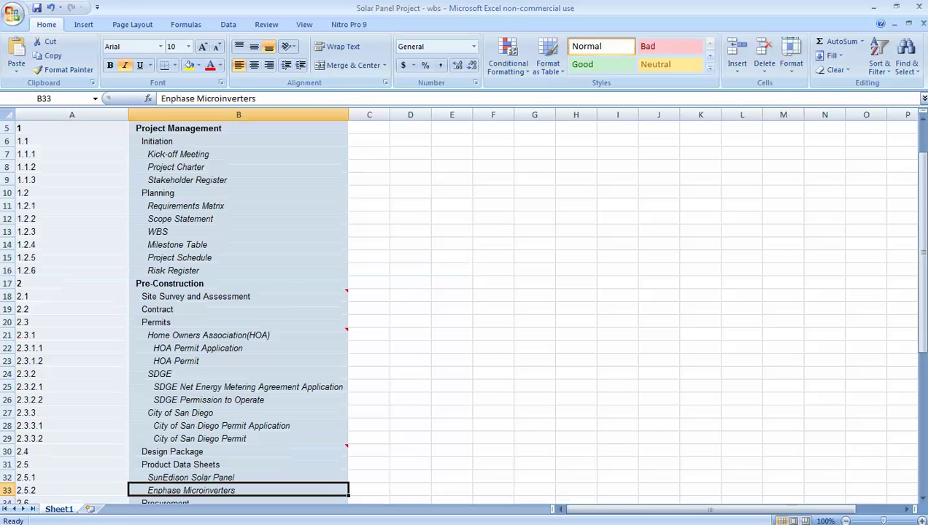
pyautogui.moveTo(346, 290)
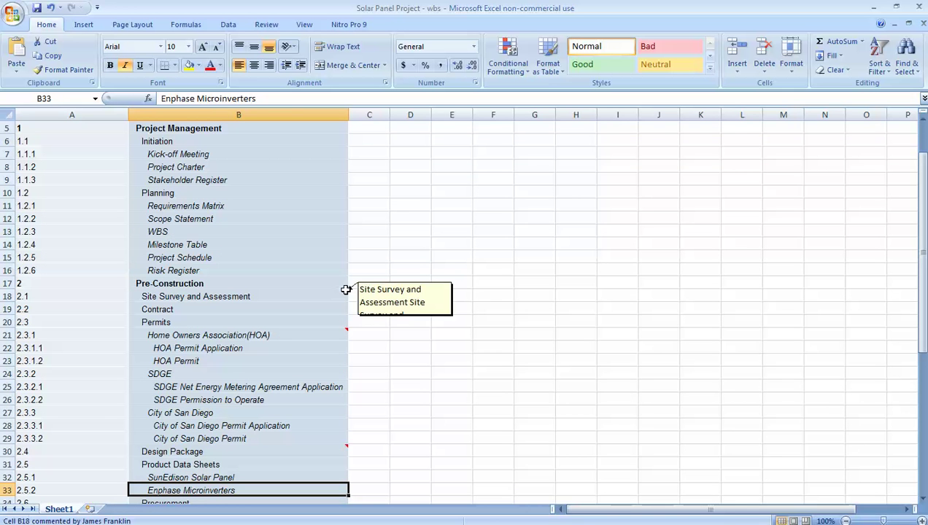